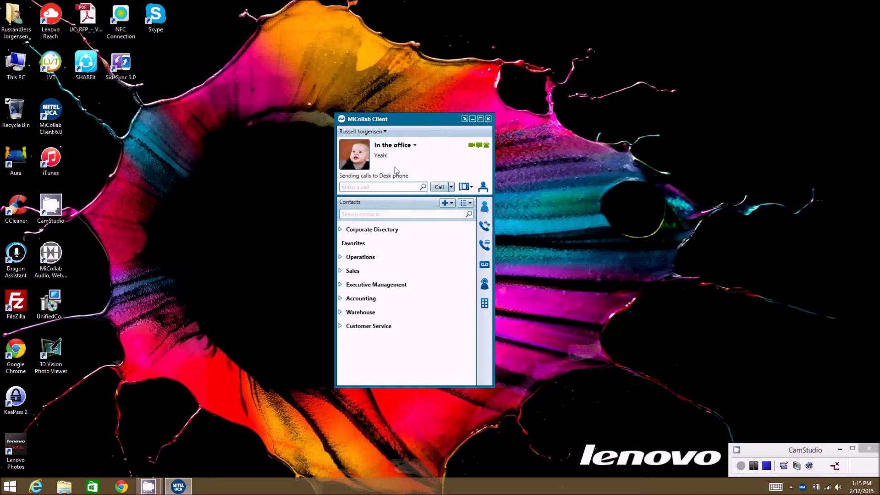
Open and close the account menu twice without choosing anything
click(379, 133)
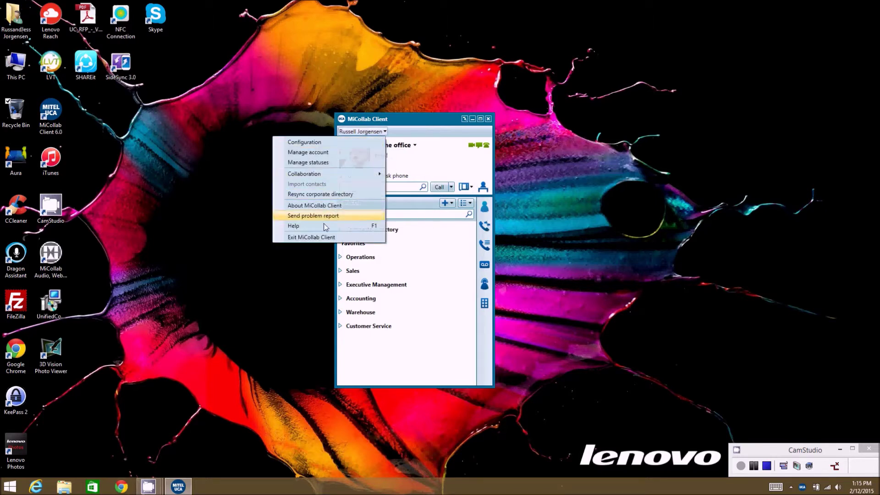
click(418, 132)
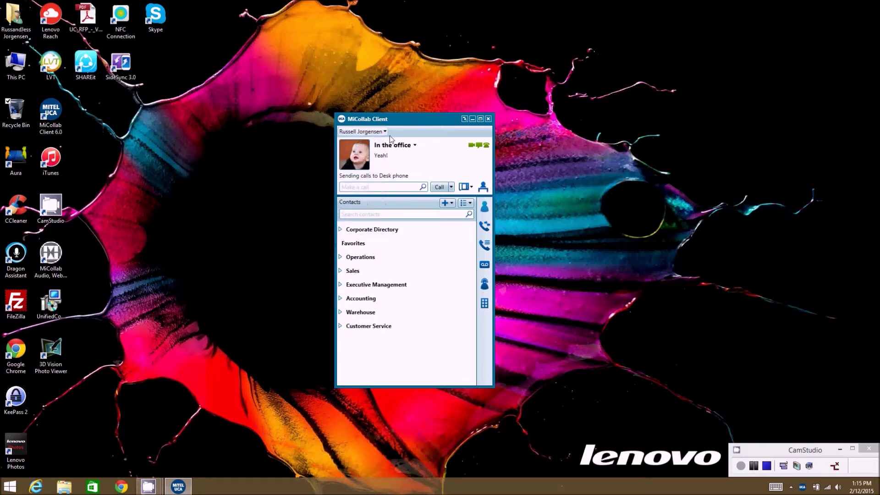
click(371, 133)
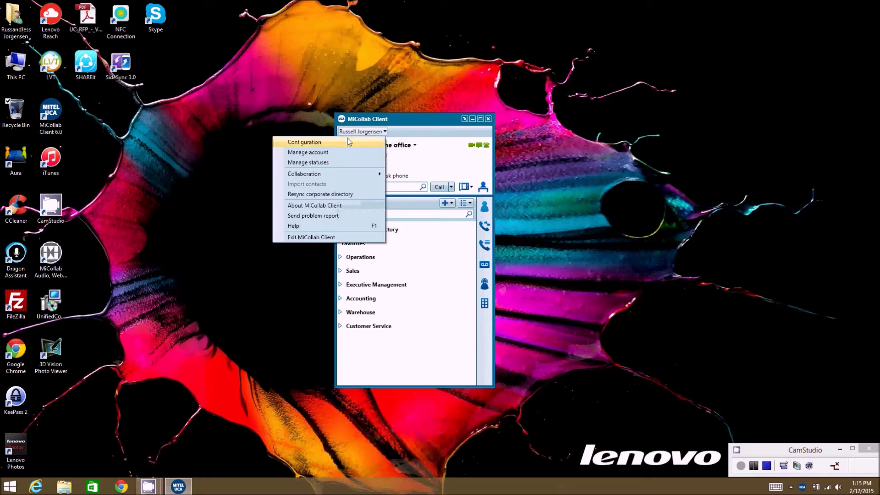
click(412, 139)
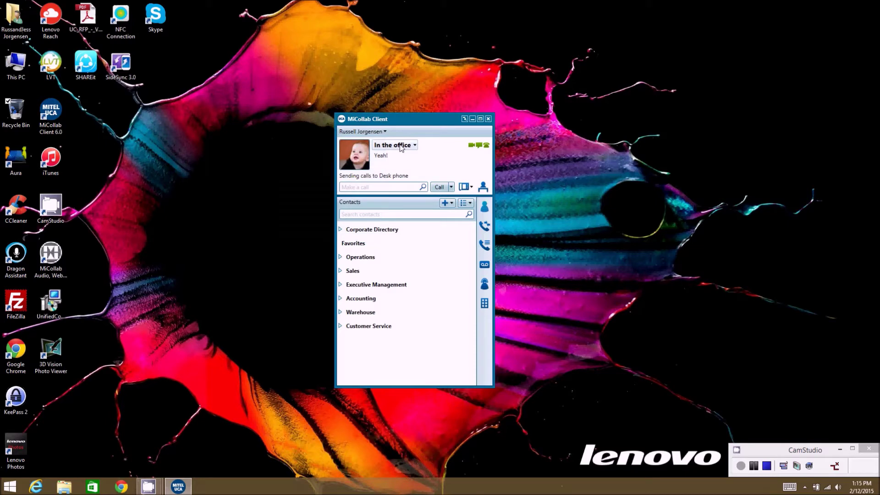
Leave the status list unchanged, search contacts for 'rus' and select the Corporate Directory match
click(401, 145)
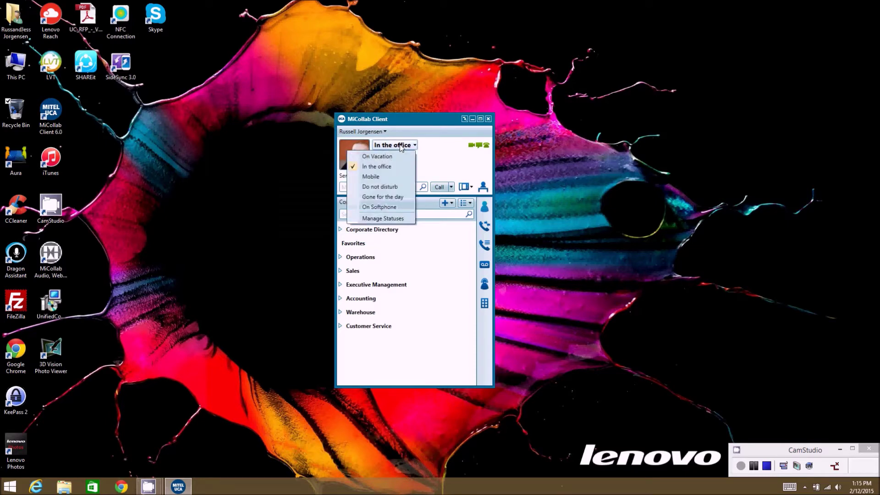
click(444, 155)
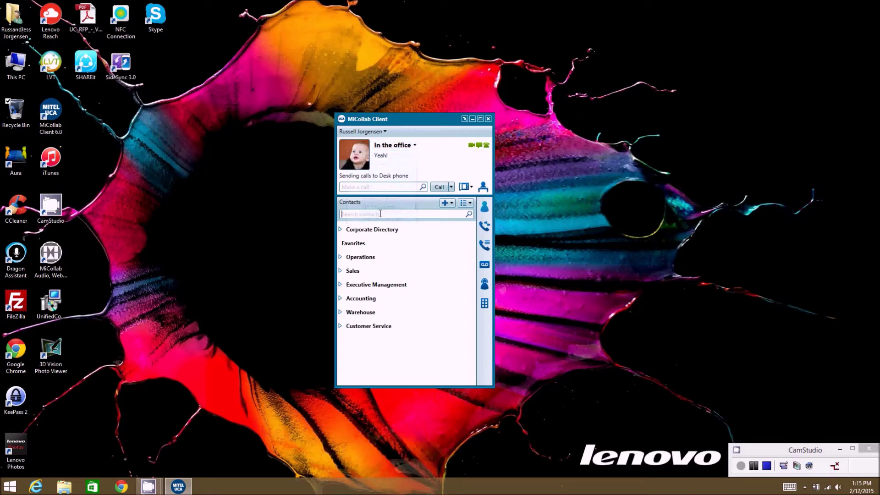
text(rus)
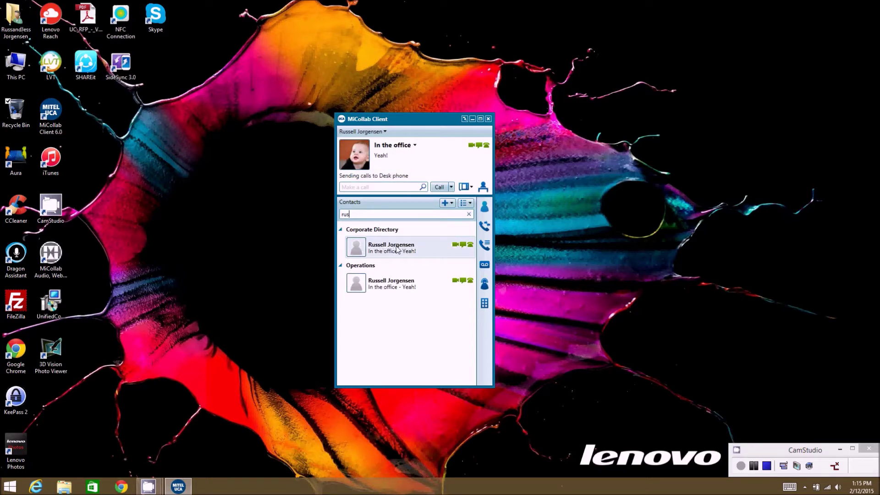
click(397, 249)
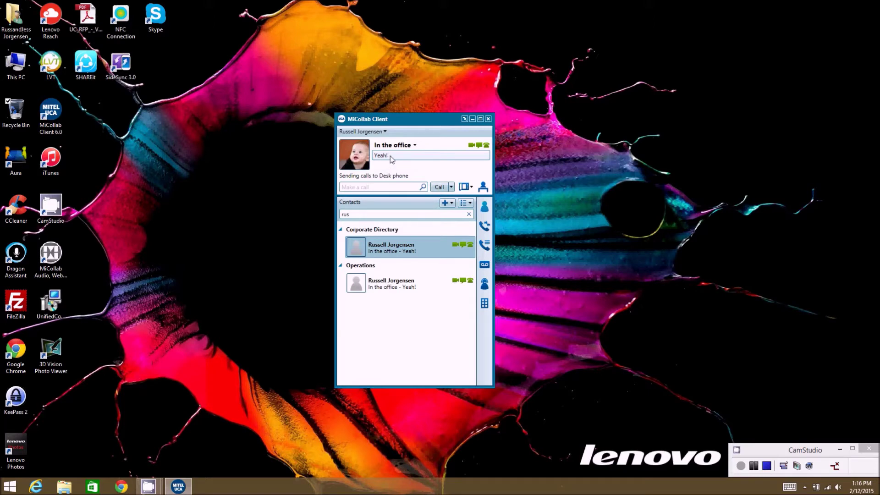
Keep the 'Yeah!' status message and switch presence status to On Vacation
double_click(390, 155)
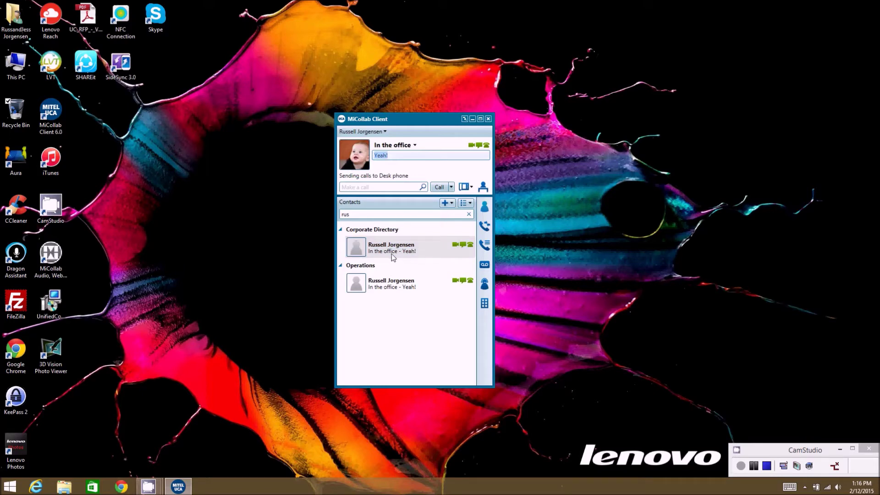
key(Return)
click(411, 146)
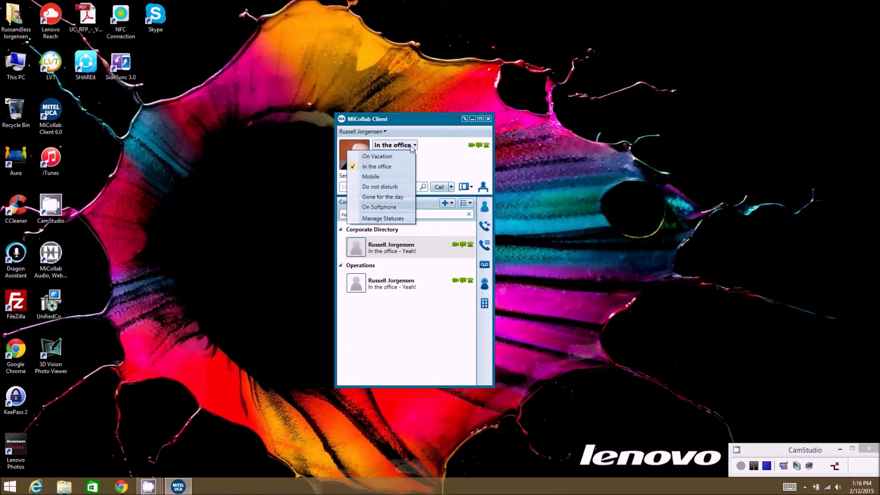
click(378, 157)
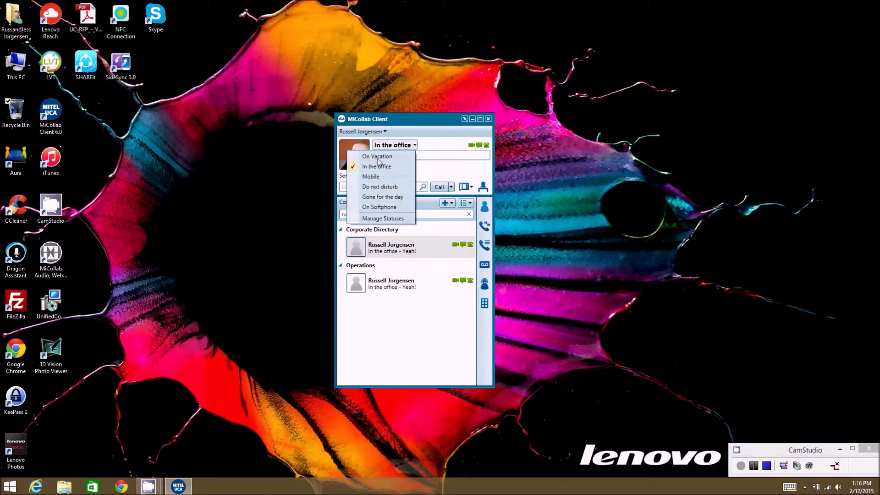
click(414, 145)
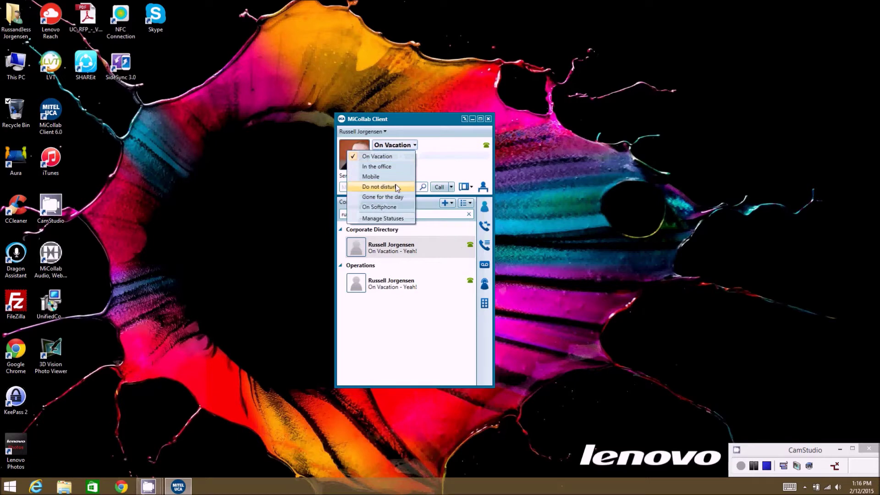
click(417, 159)
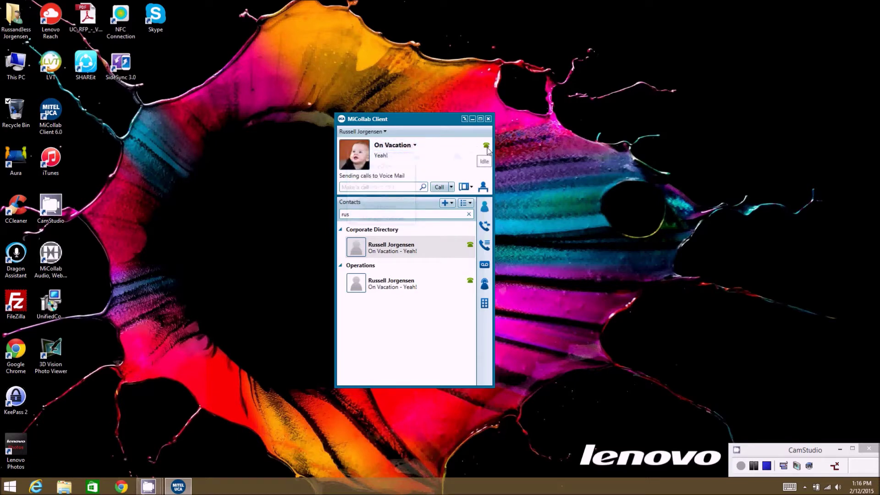
click(400, 148)
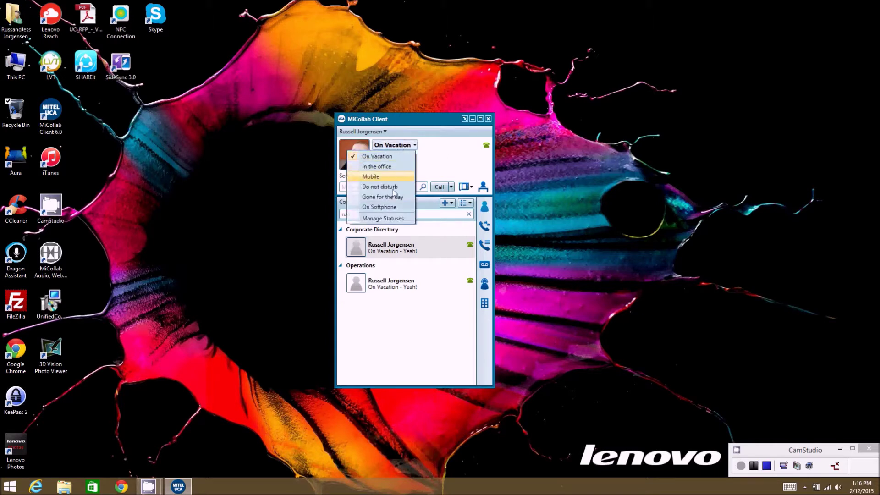
click(398, 219)
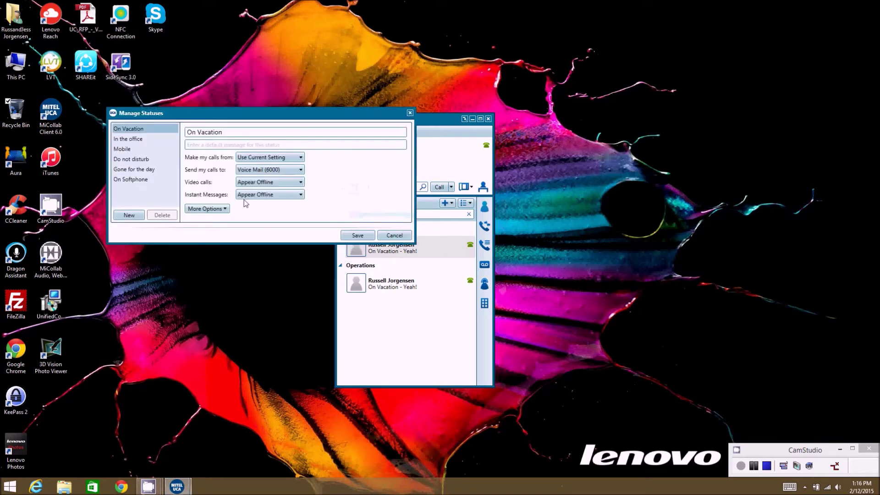
drag(243, 118, 166, 151)
click(375, 132)
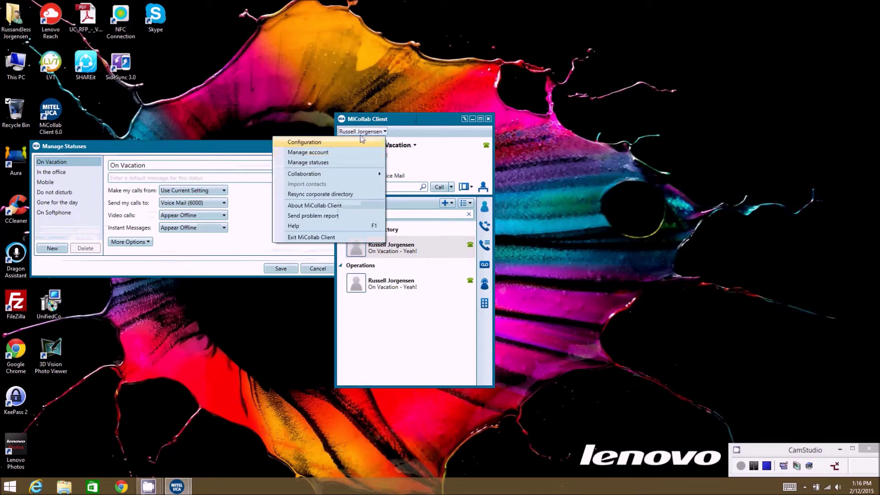
click(319, 162)
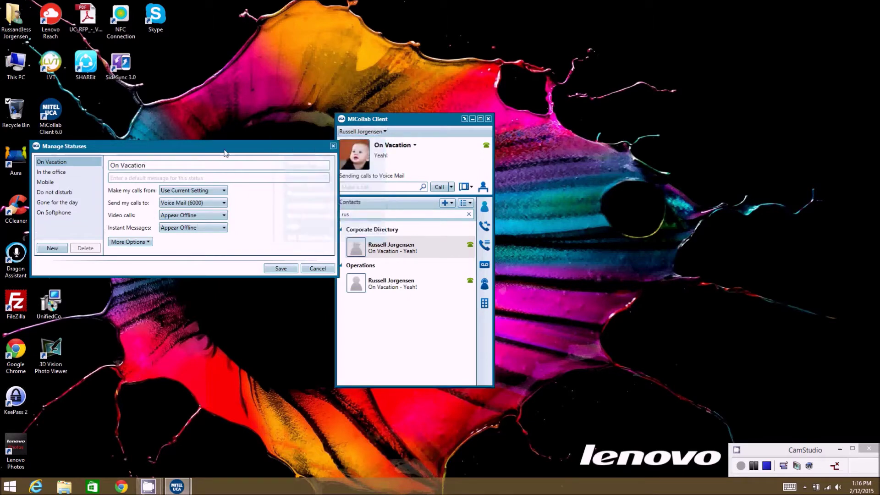
drag(227, 148, 254, 149)
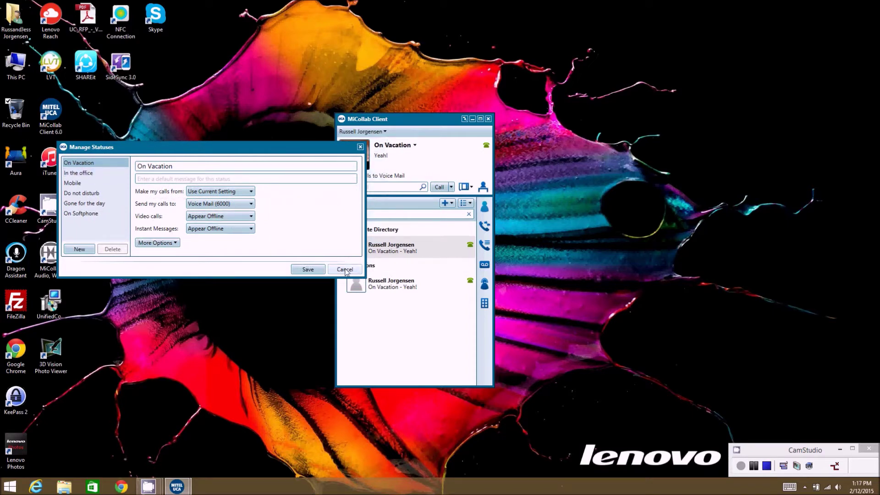
click(345, 269)
click(403, 147)
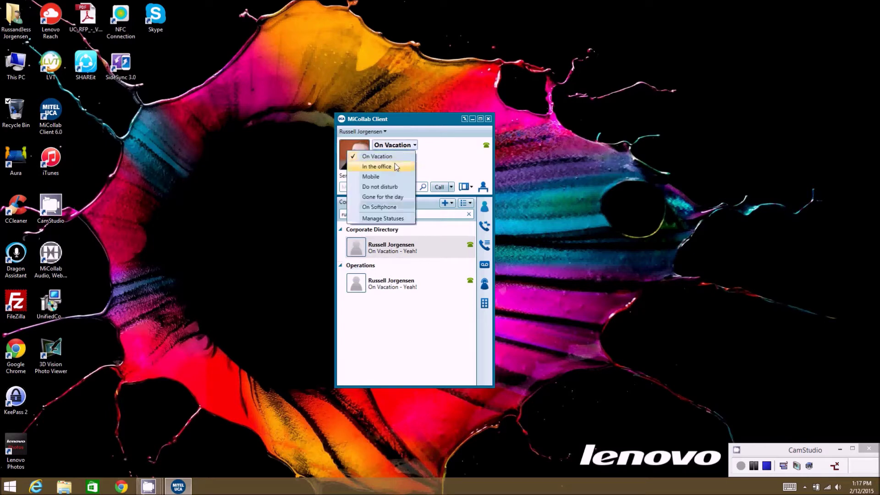
Set status to In the office and save the ring group with the Cell phone added
click(395, 165)
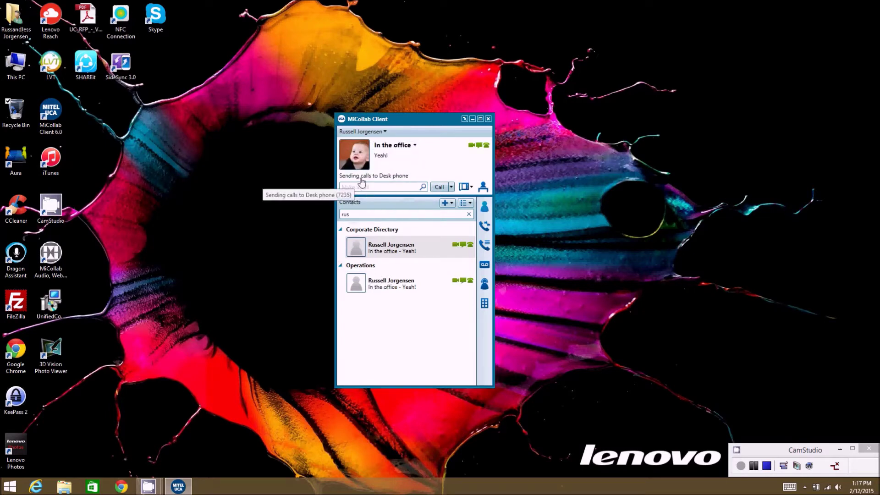
click(361, 179)
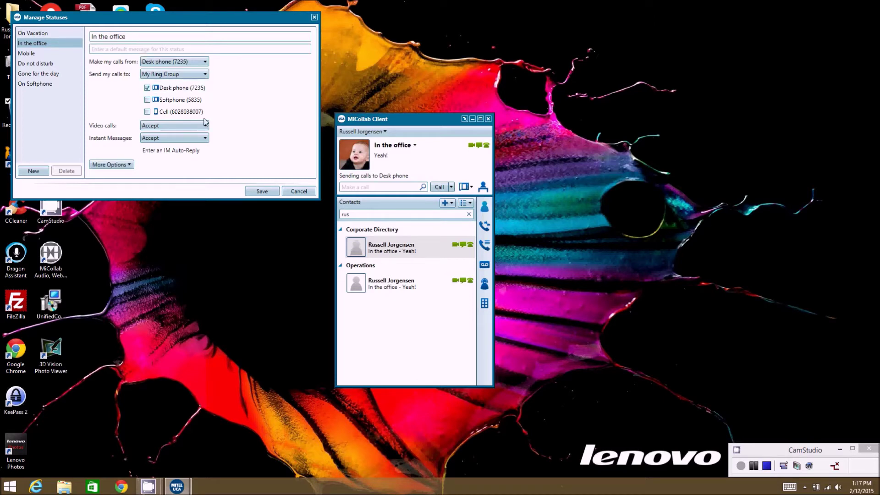
click(147, 112)
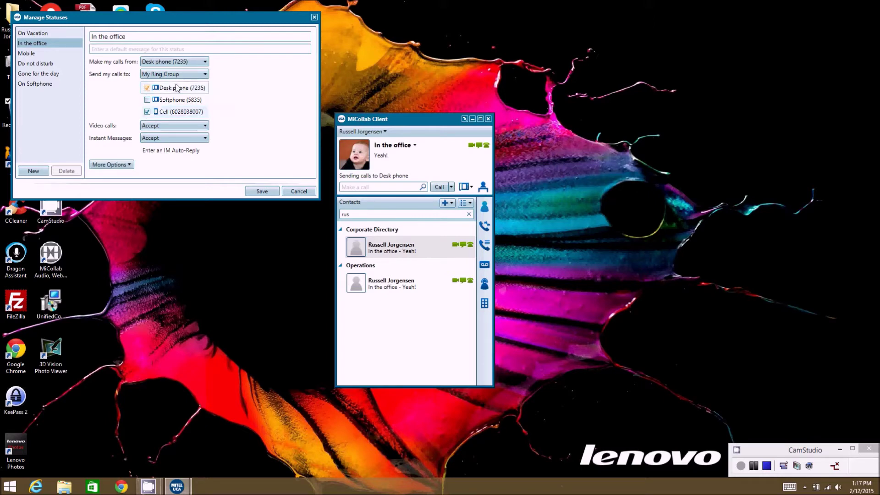
click(262, 192)
Review the In the office status settings and close them unchanged
mouse_move(391, 180)
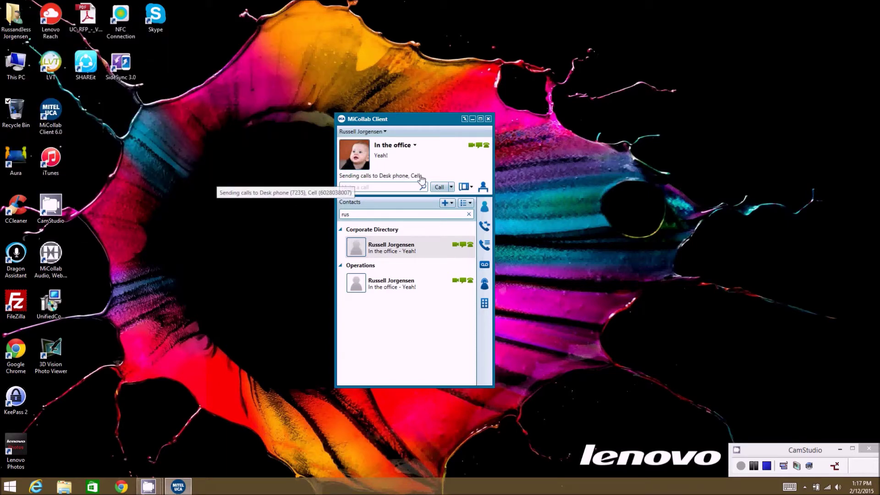
click(394, 179)
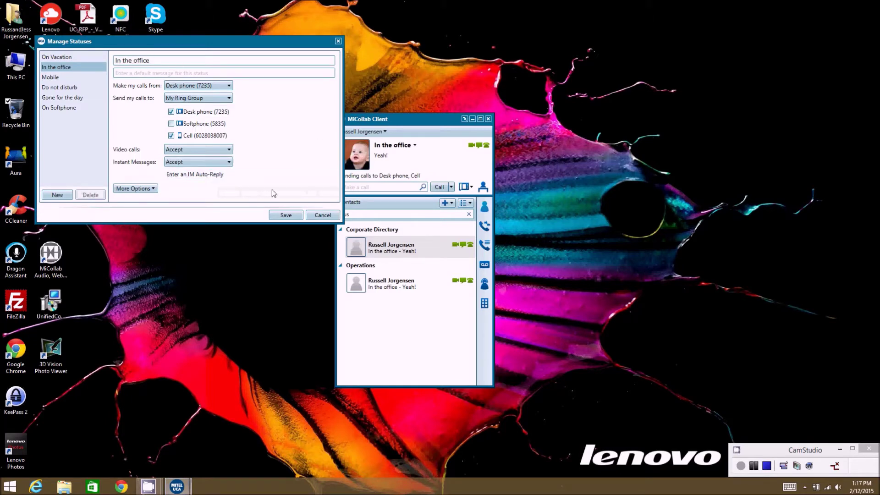
click(323, 214)
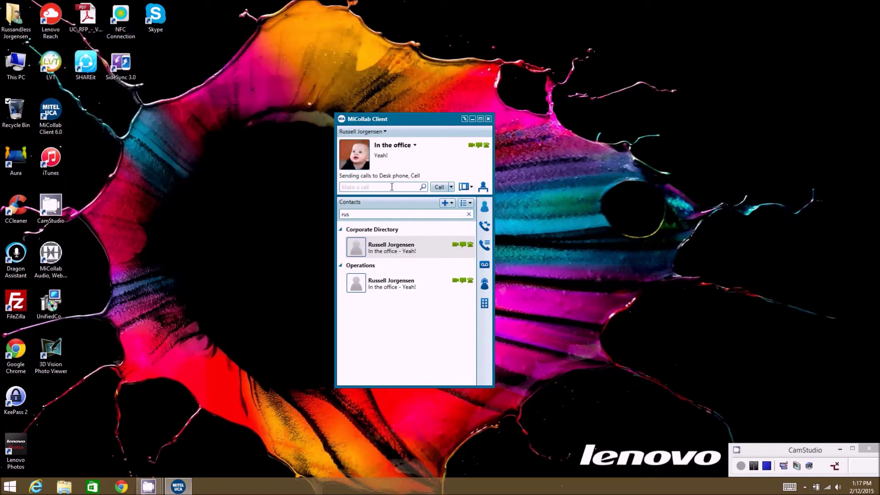
click(350, 187)
Call recently dialed 6000, reaching Voicemail Port 11 (6011), then hang up
click(451, 188)
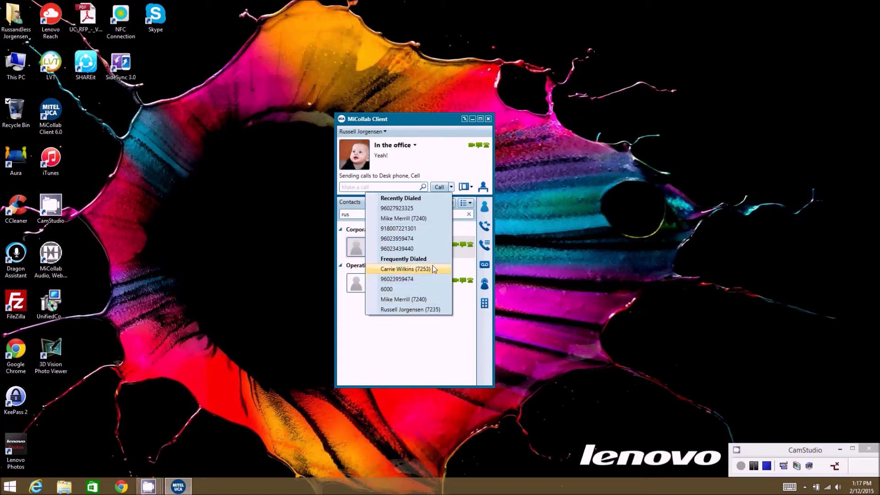
click(395, 289)
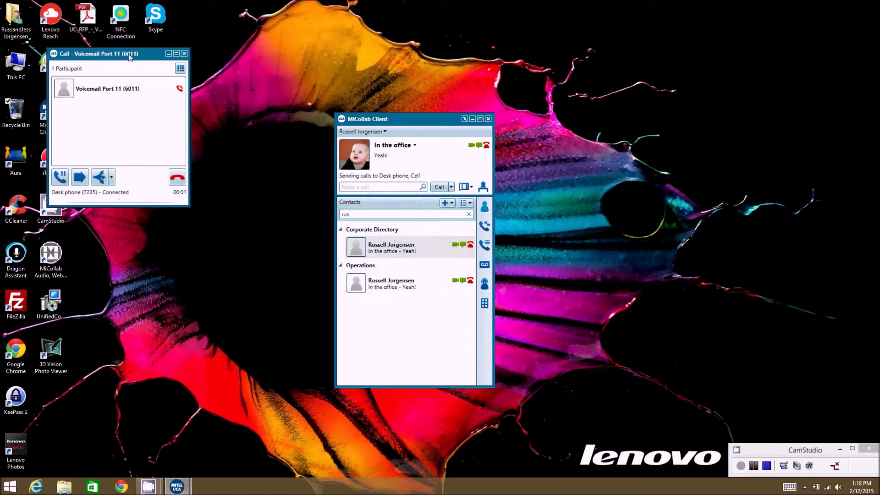
drag(129, 56, 287, 64)
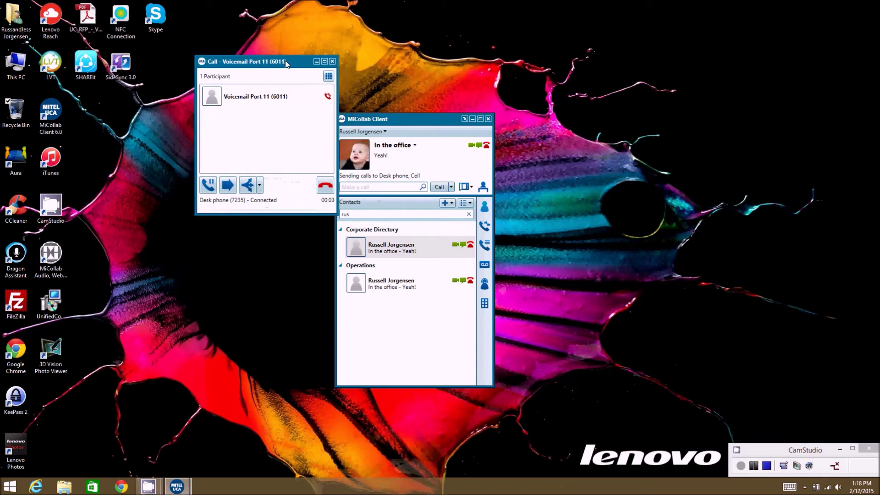
click(325, 185)
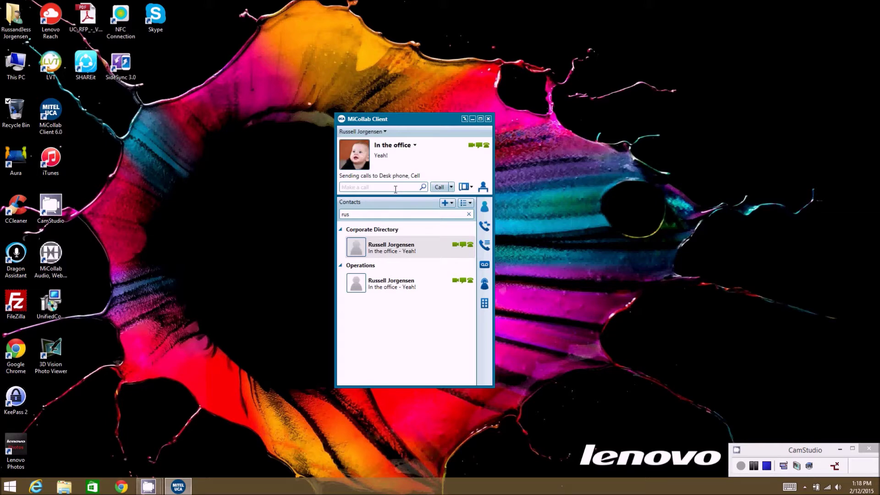
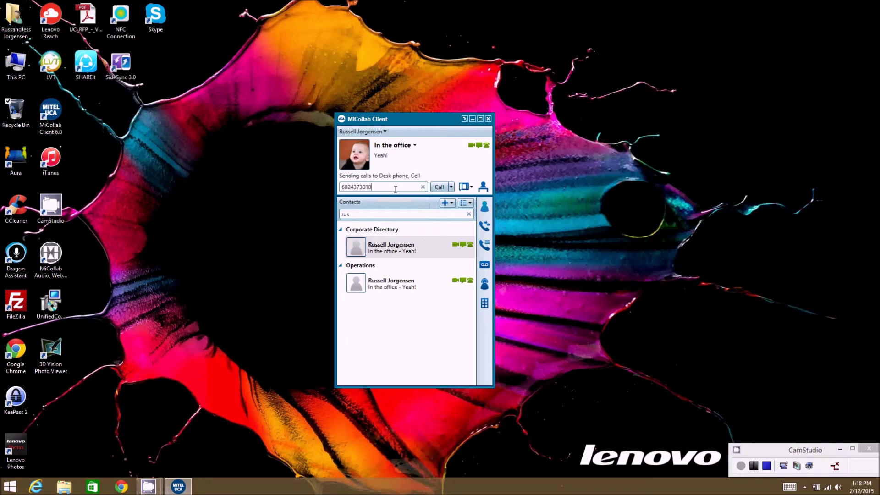
Call an outside number and hang up, then show the 'Make my calls from' phone choices
click(439, 187)
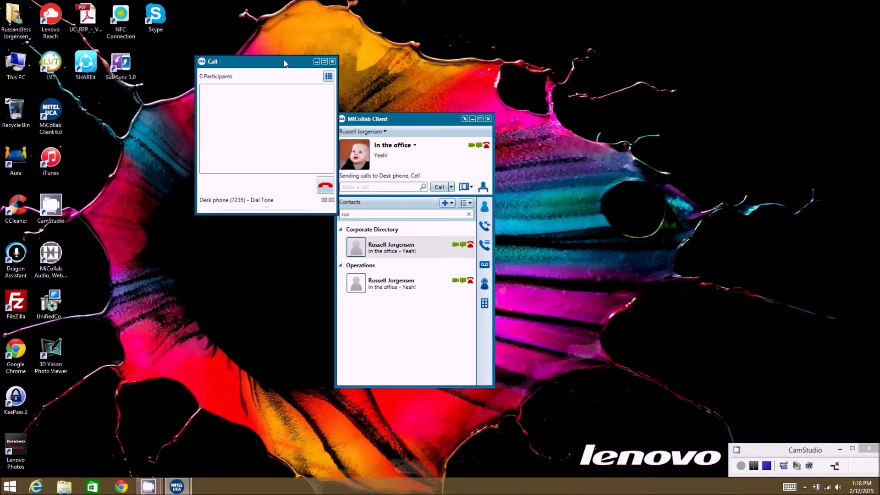
drag(285, 61, 277, 123)
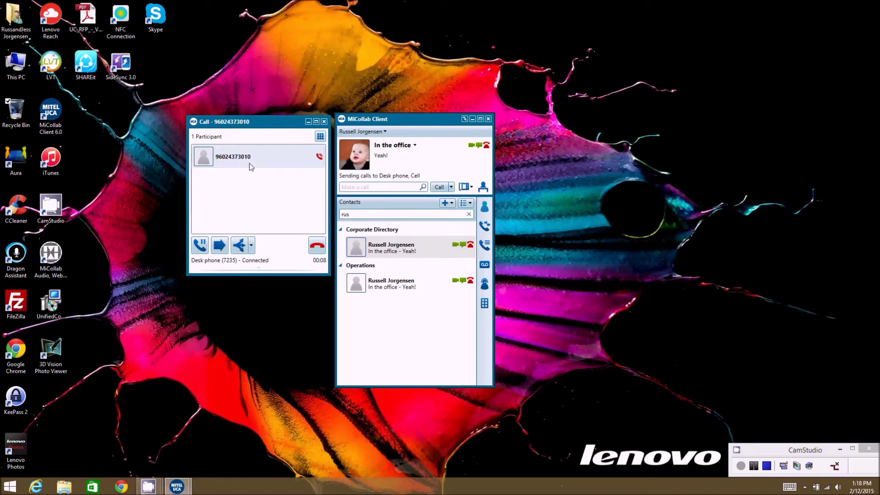
click(317, 248)
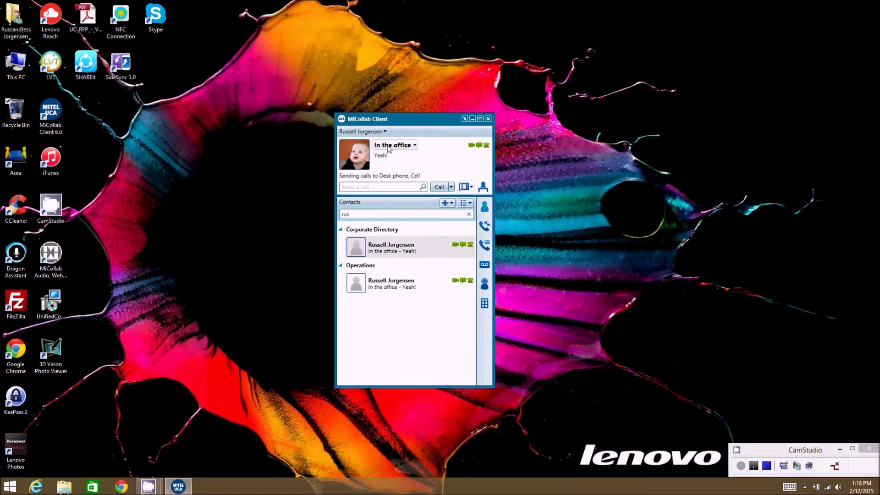
click(378, 176)
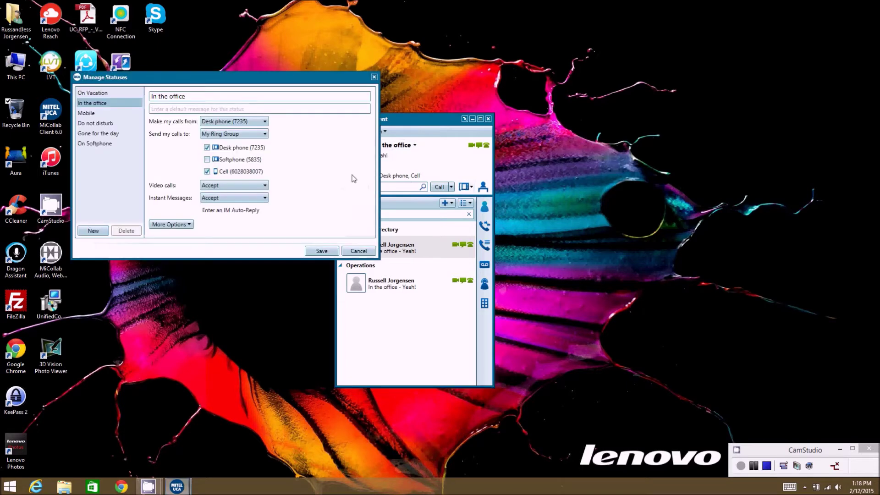
click(265, 122)
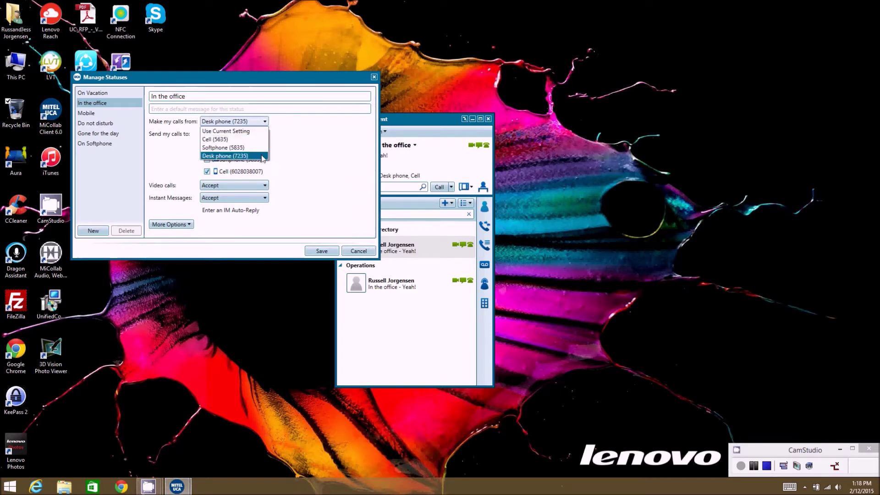